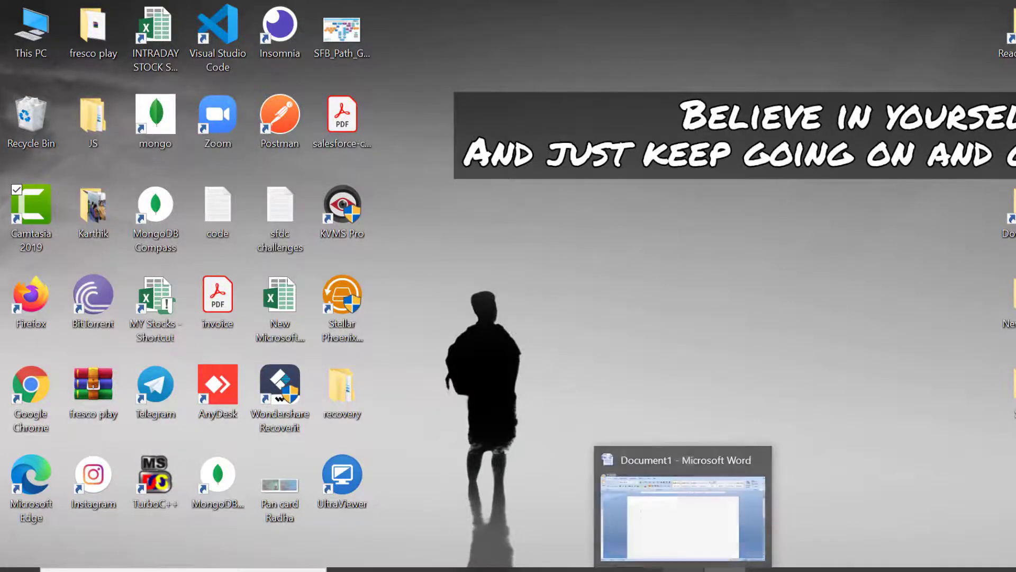
Step: Restore the blank Document1 Word window from its taskbar thumbnail
{"action": "left_click", "coordinate": [684, 506]}
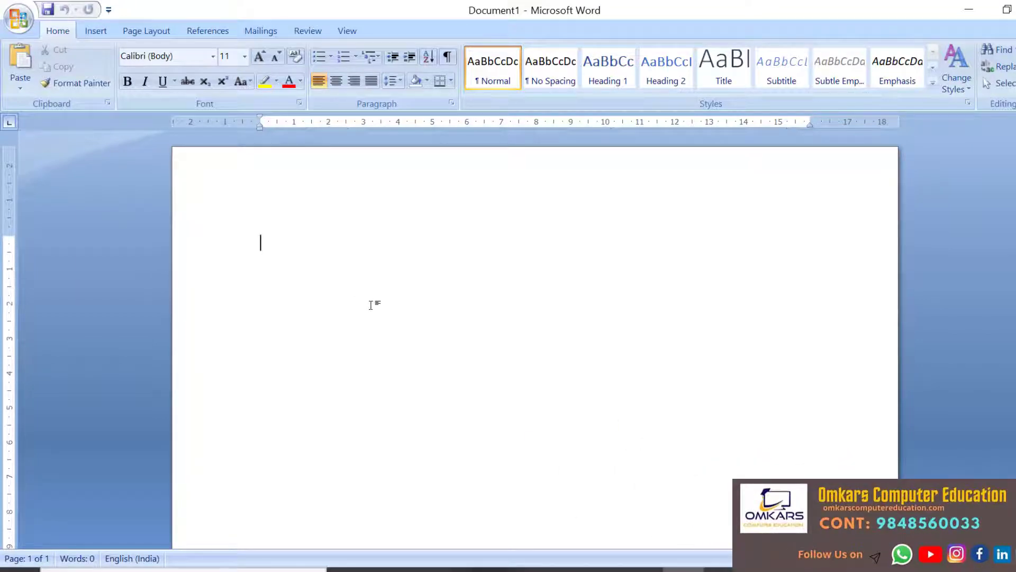
Step: Type 'Pack my box with five dozen liquor jugs.' and paste copies until seven identical lines exist
{"action": "type", "text": "pac"}
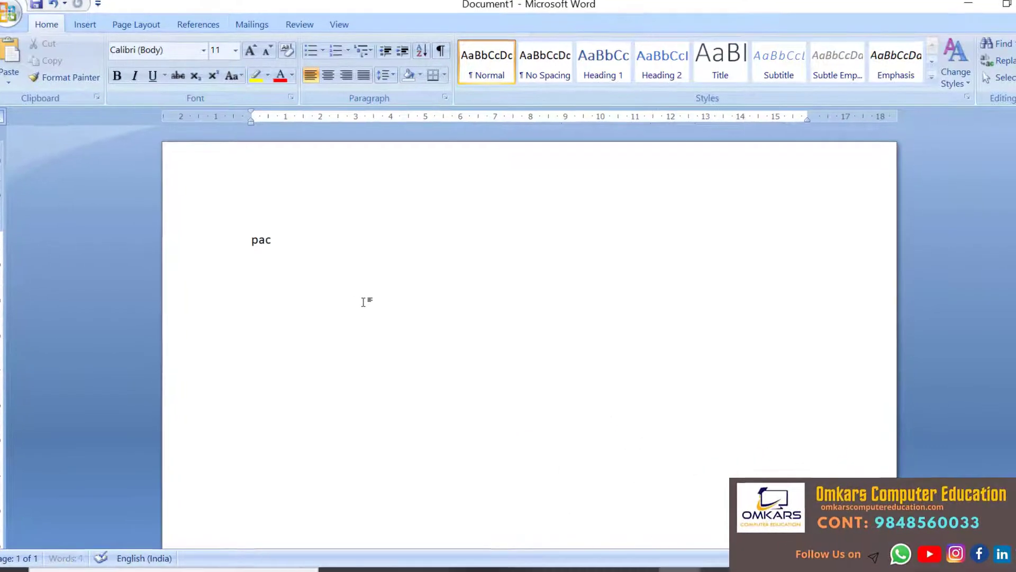
{"action": "type", "text": "Pack my"}
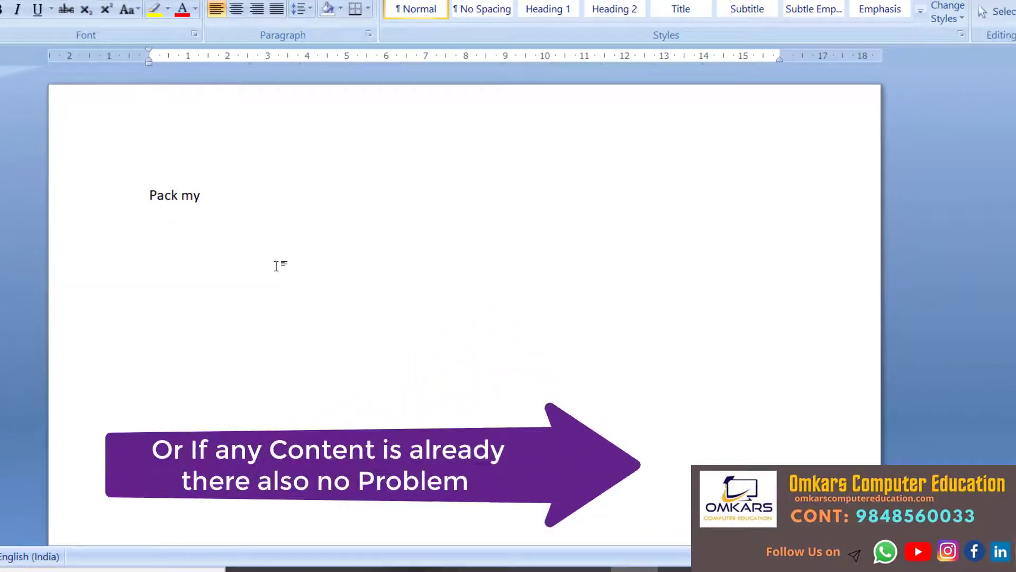
{"action": "type", "text": " bo"}
{"action": "type", "text": "x wit"}
{"action": "type", "text": "h five"}
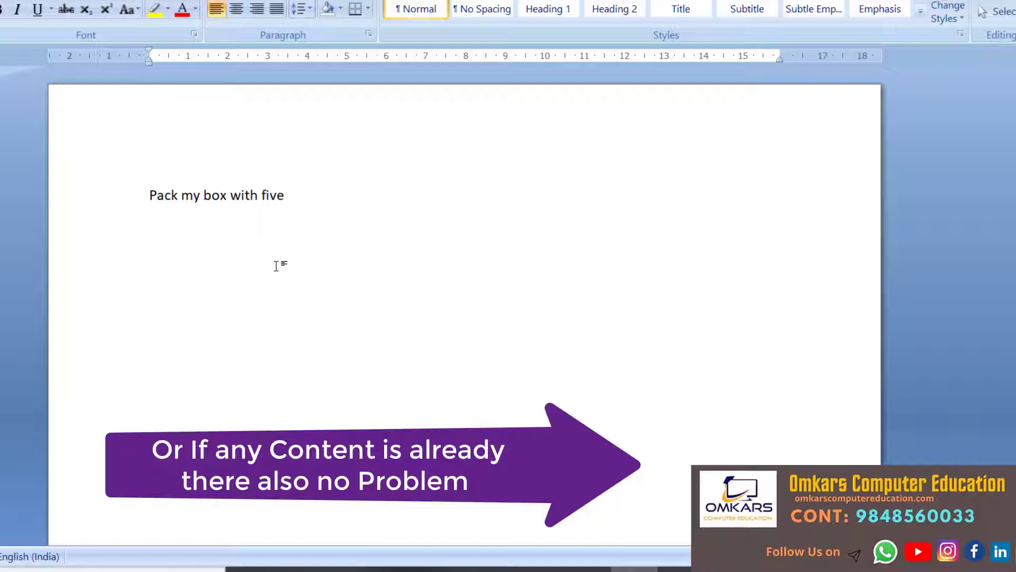
{"action": "type", "text": " doz"}
{"action": "type", "text": "en li"}
{"action": "type", "text": "quor"}
{"action": "type", "text": " jugs"}
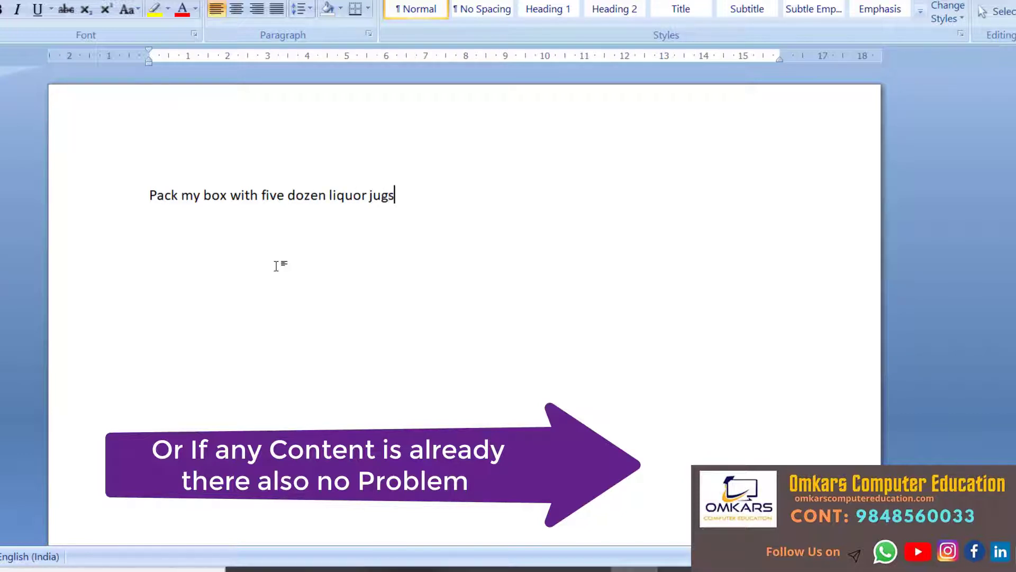
{"action": "type", "text": "."}
{"action": "key", "text": "ctrl+a"}
{"action": "key", "text": "ctrl+c"}
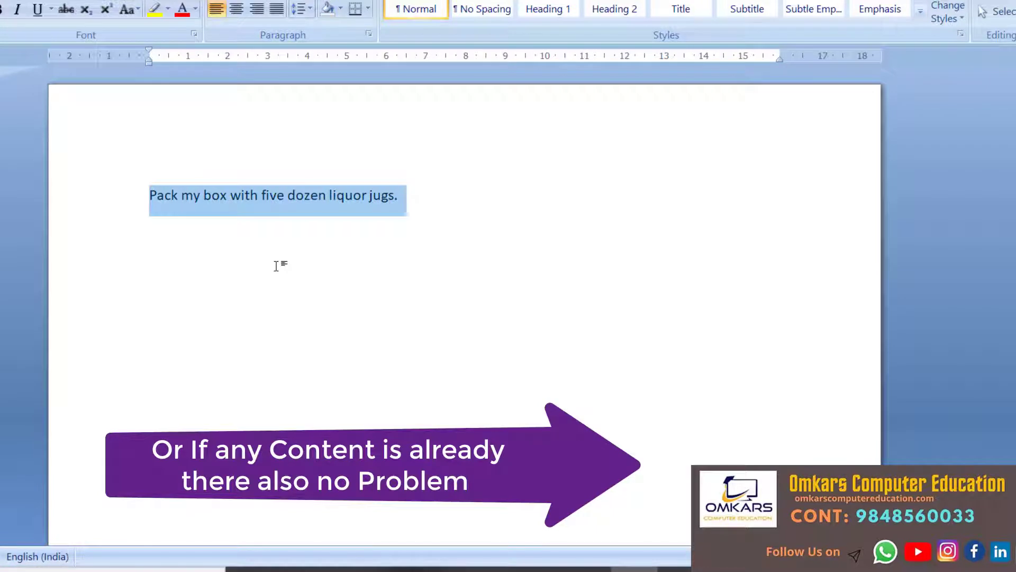
{"action": "key", "text": "ctrl+End"}
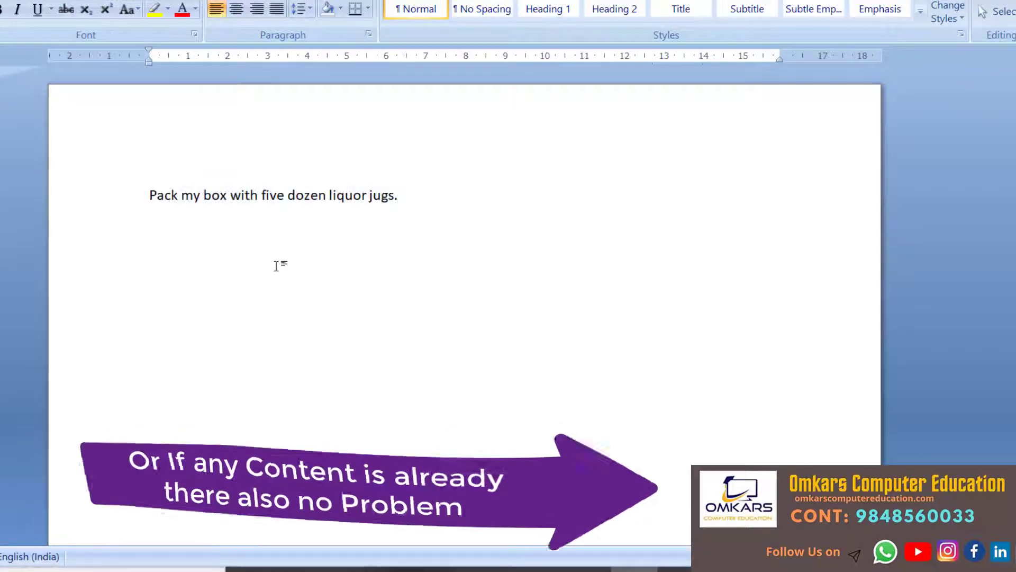
{"action": "key", "text": "Return"}
{"action": "key", "text": "ctrl+v"}
{"action": "key", "text": "ctrl+v"}
{"action": "key", "text": "ctrl+v"}
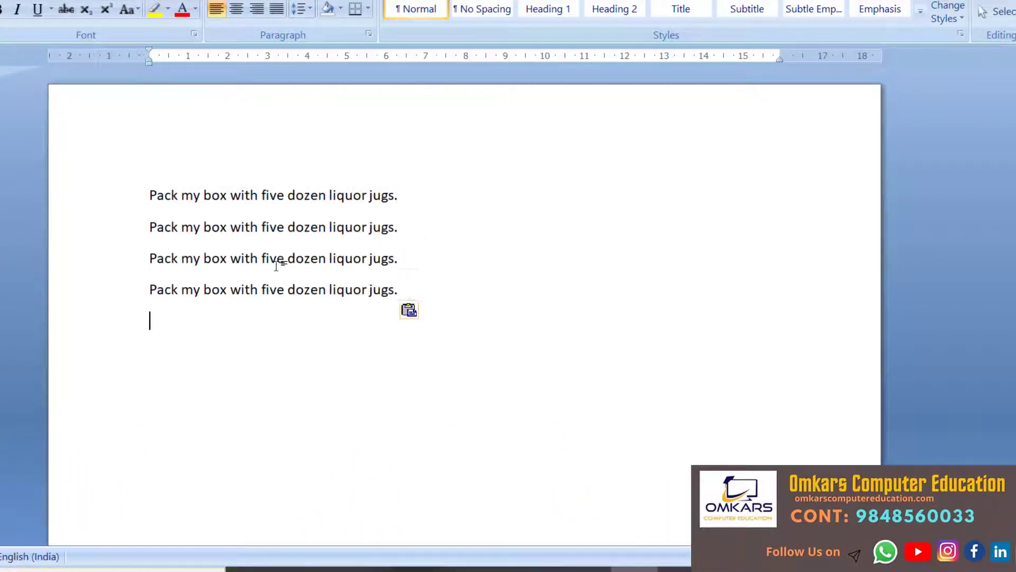
{"action": "key", "text": "ctrl+v"}
{"action": "key", "text": "ctrl+v"}
{"action": "key", "text": "ctrl+v"}
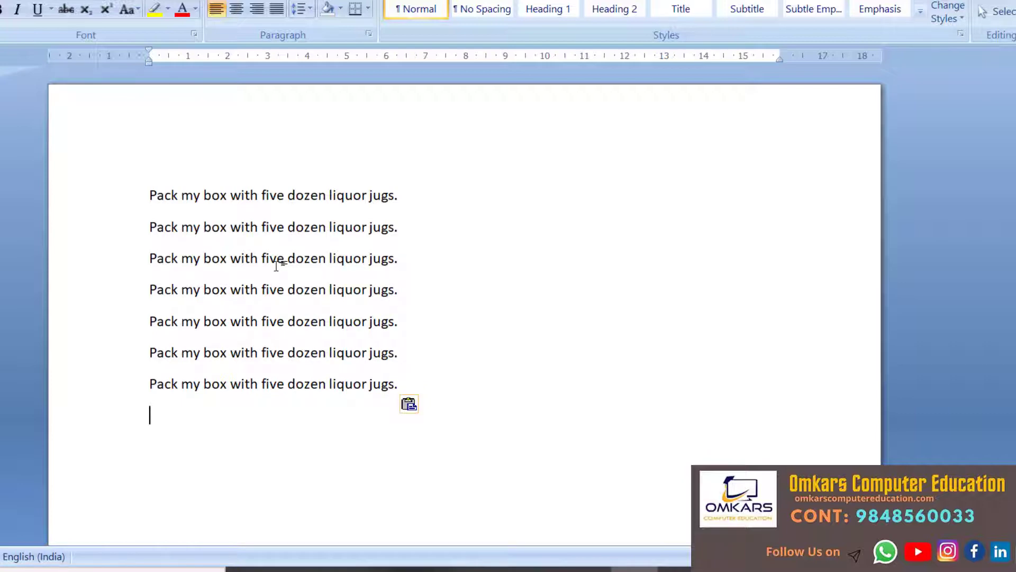
{"action": "key", "text": "Up"}
{"action": "key", "text": "Up"}
{"action": "key", "text": "Up"}
{"action": "key", "text": "Up"}
{"action": "key", "text": "Up"}
{"action": "key", "text": "Up"}
{"action": "key", "text": "Up"}
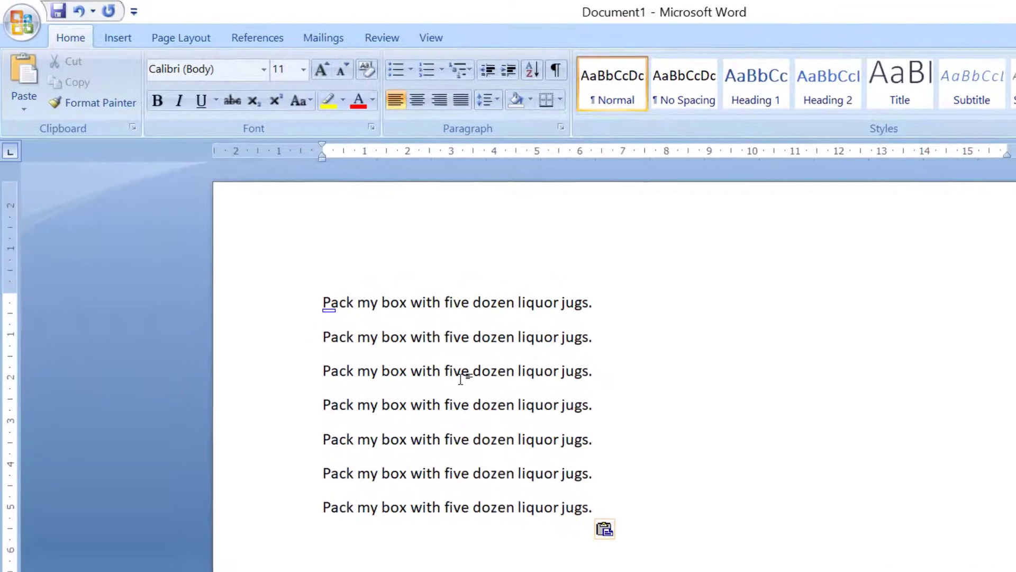
Step: Open Find and Replace with Ctrl+F on its Find tab and drag it slightly aside
{"action": "key", "text": "ctrl+f"}
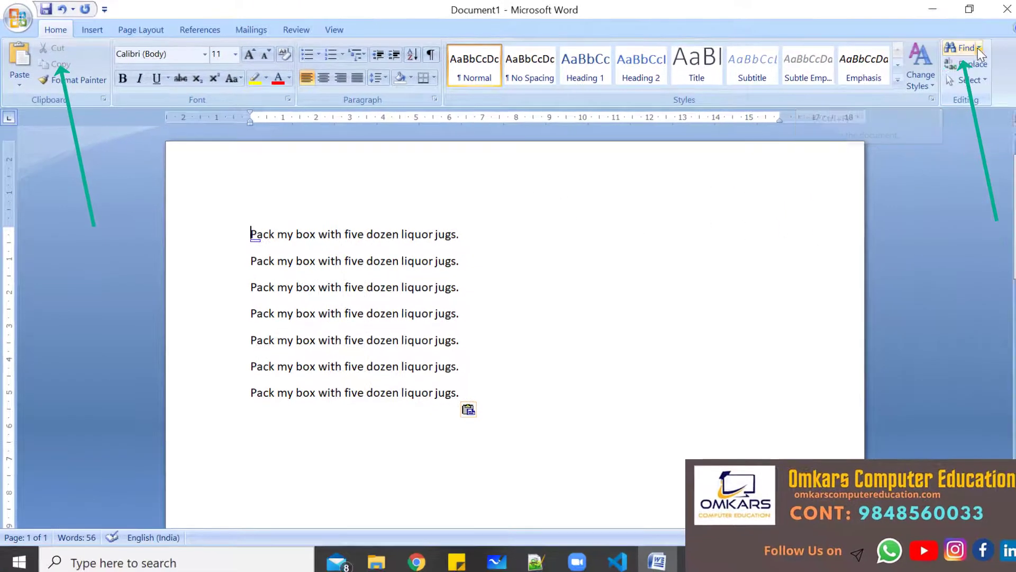
{"action": "left_click", "coordinate": [965, 49]}
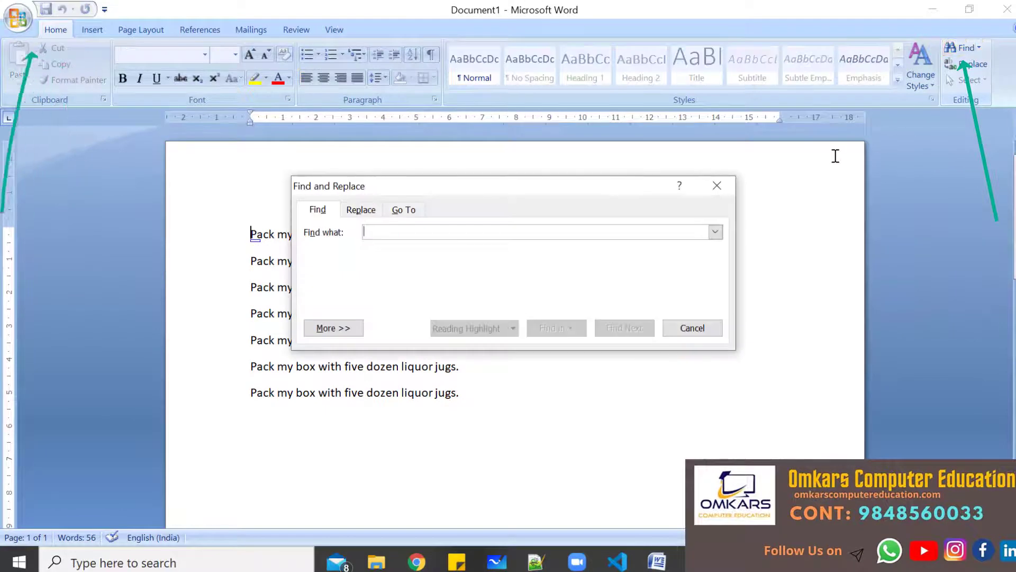
{"action": "left_click", "coordinate": [717, 186]}
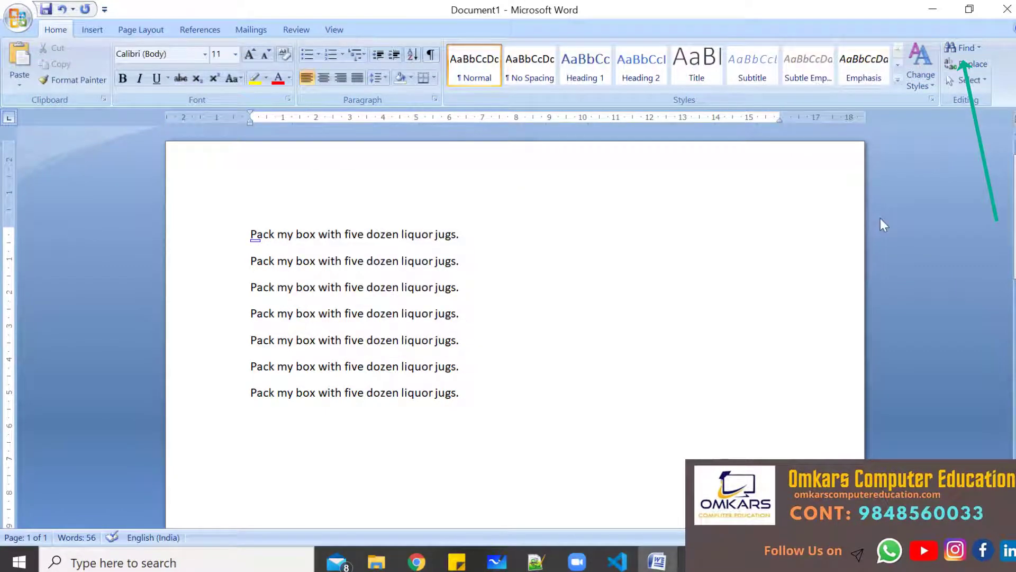
{"action": "key", "text": "ctrl+f"}
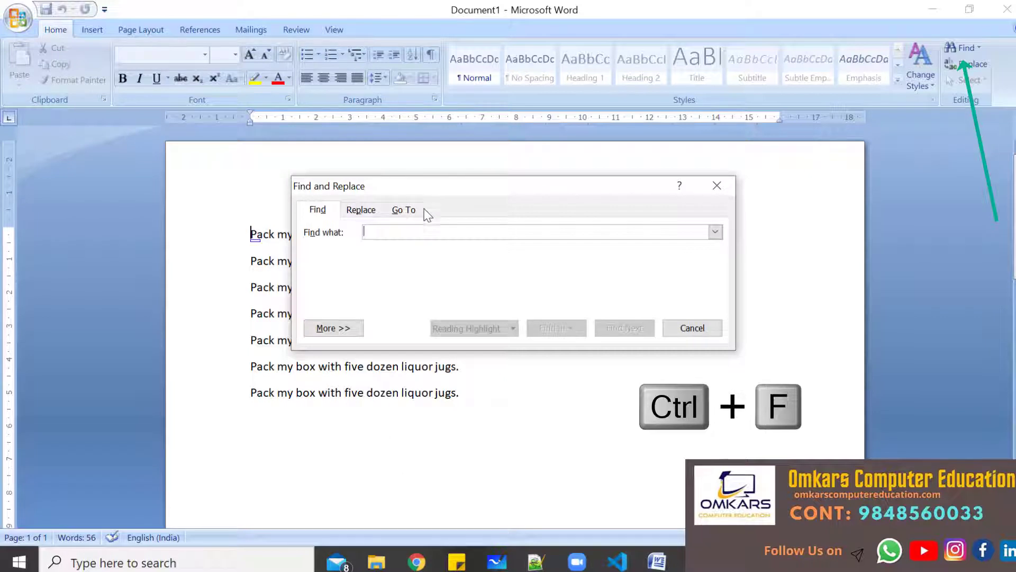
{"action": "left_click", "coordinate": [320, 210]}
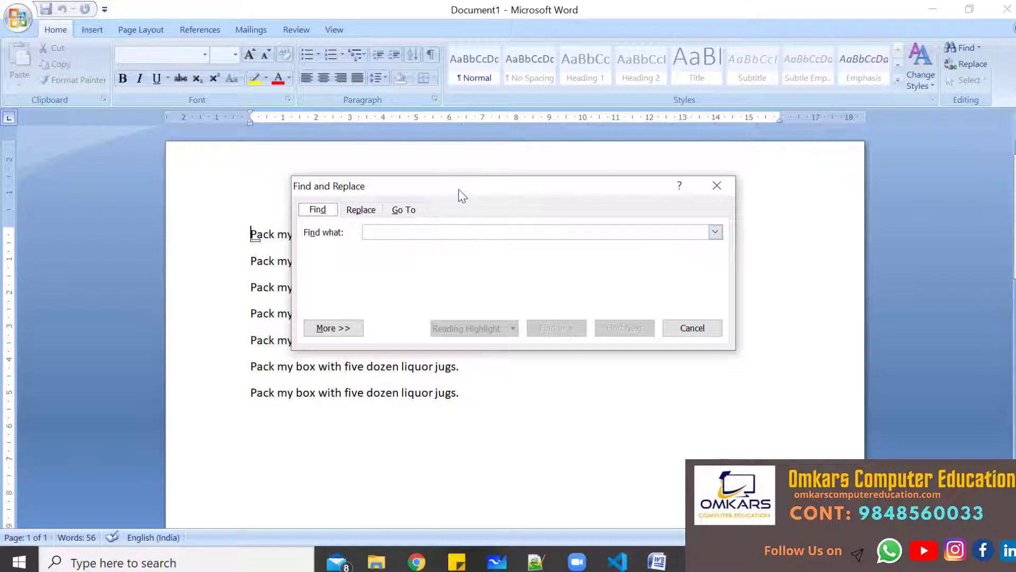
{"action": "left_click_drag", "start_coordinate": [459, 188], "coordinate": [497, 198]}
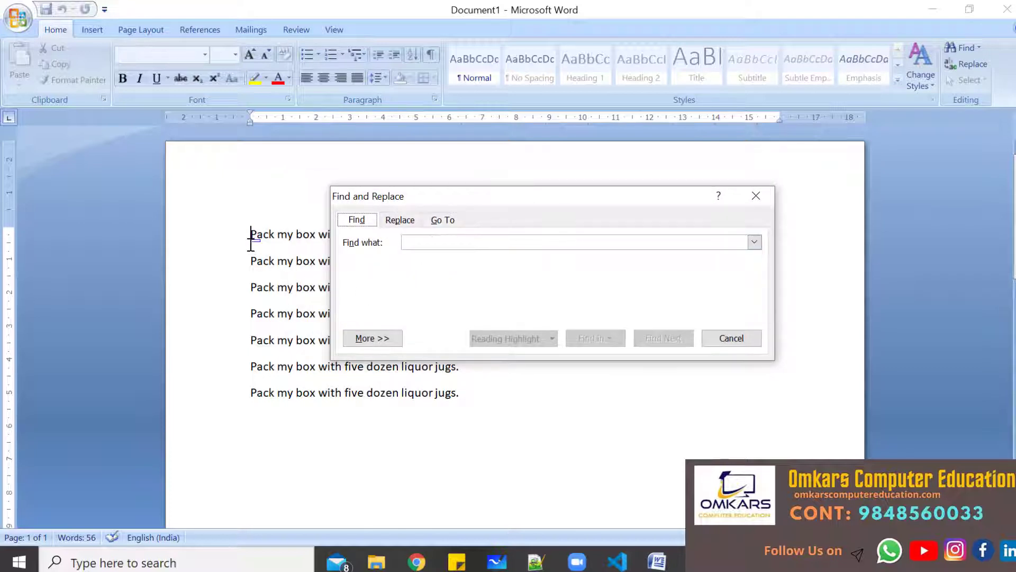
Step: Search for 'box' and step Find Next through the matches down to the fourth line
{"action": "left_click", "coordinate": [430, 241]}
{"action": "type", "text": "box"}
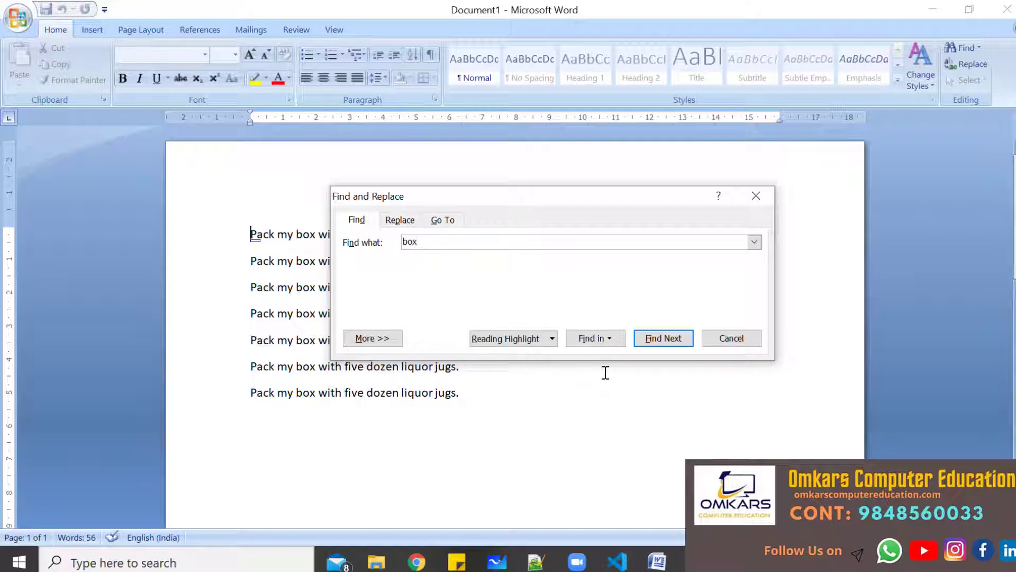
{"action": "left_click", "coordinate": [667, 345]}
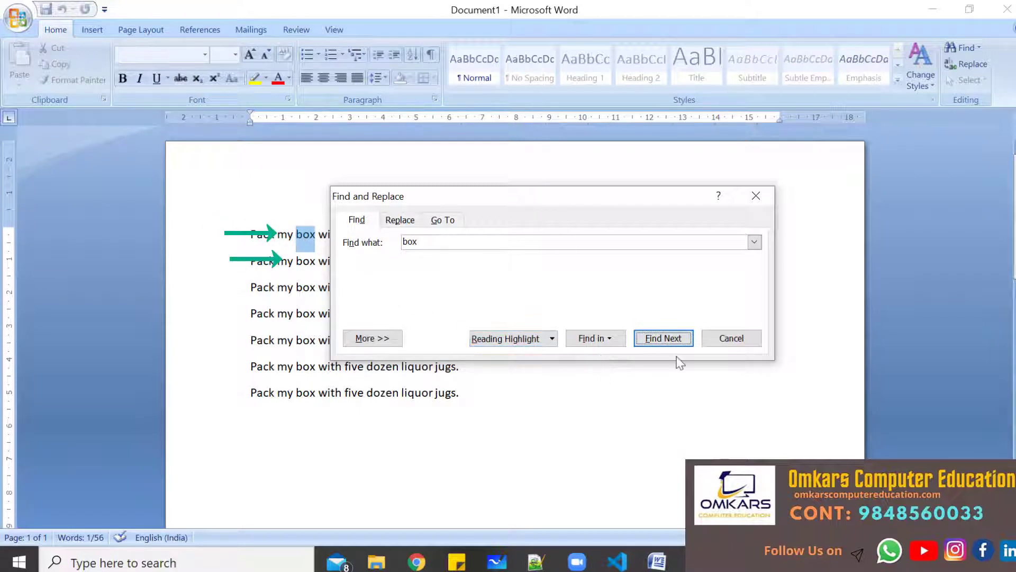
{"action": "left_click", "coordinate": [671, 341]}
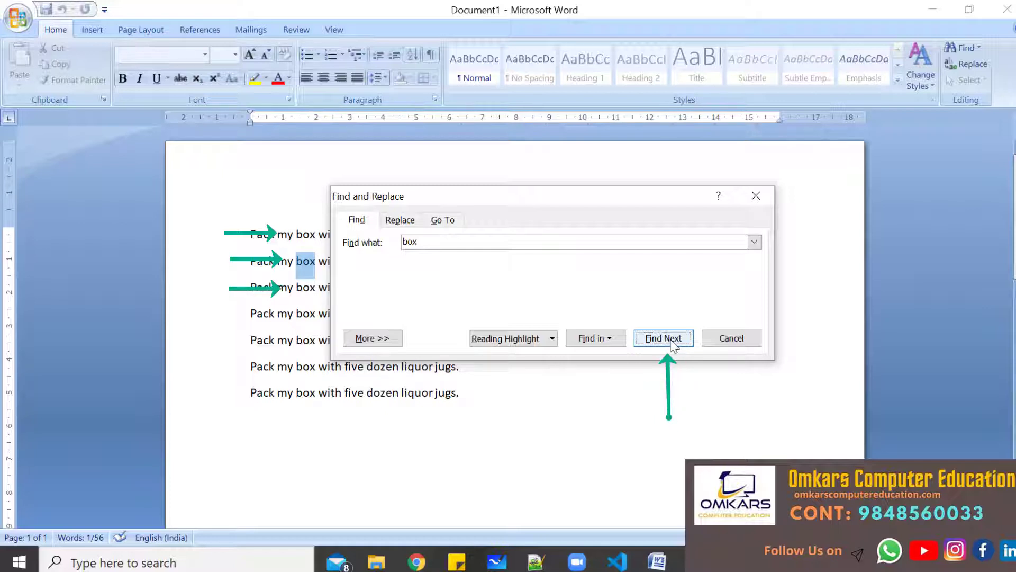
{"action": "left_click", "coordinate": [672, 343]}
{"action": "left_click", "coordinate": [671, 343]}
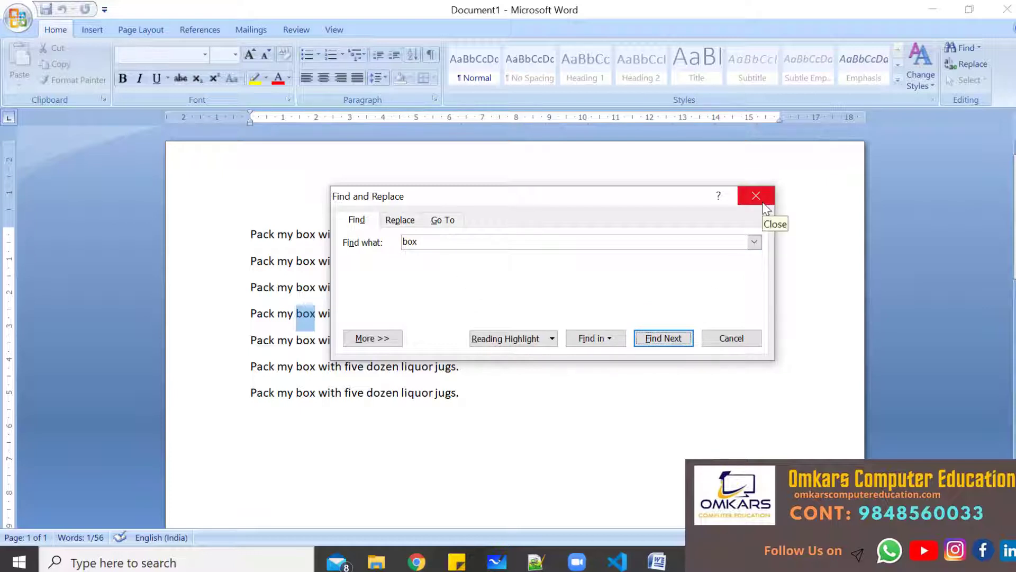
Step: Reopen Find and Replace on its Replace tab with Ctrl+H, keeping 'box' as search term
{"action": "left_click", "coordinate": [756, 196]}
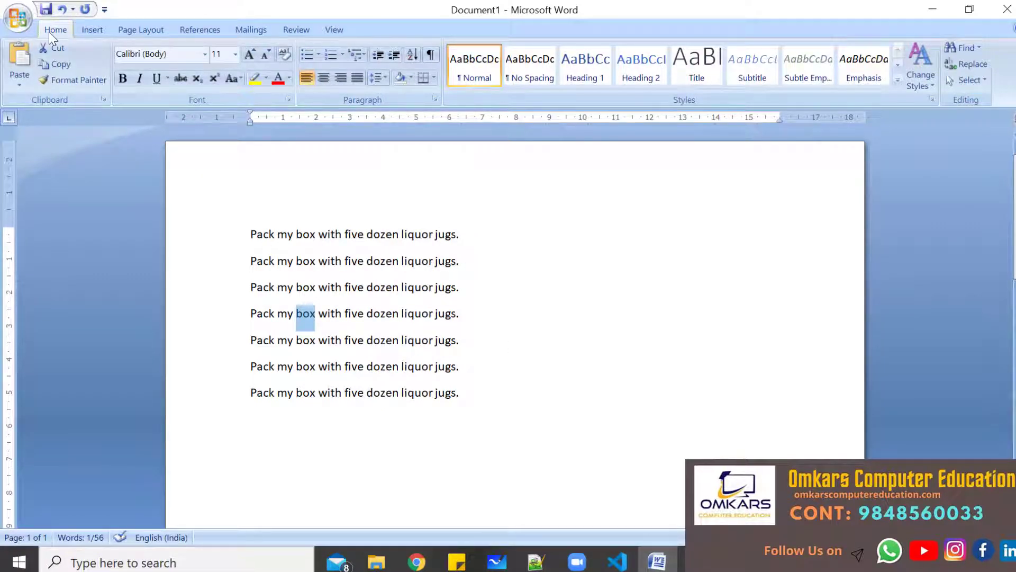
{"action": "left_click", "coordinate": [974, 64]}
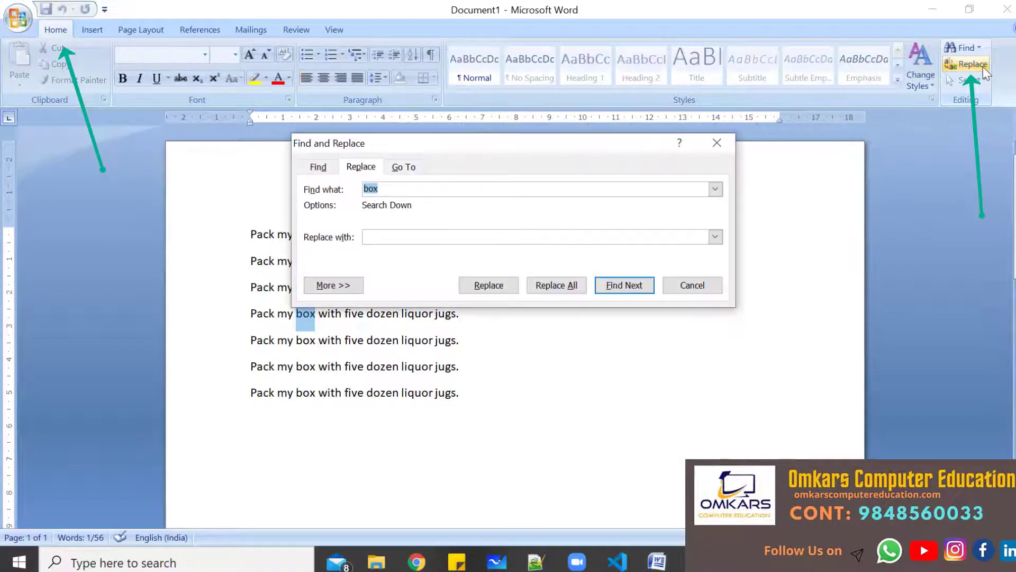
{"action": "left_click", "coordinate": [724, 148]}
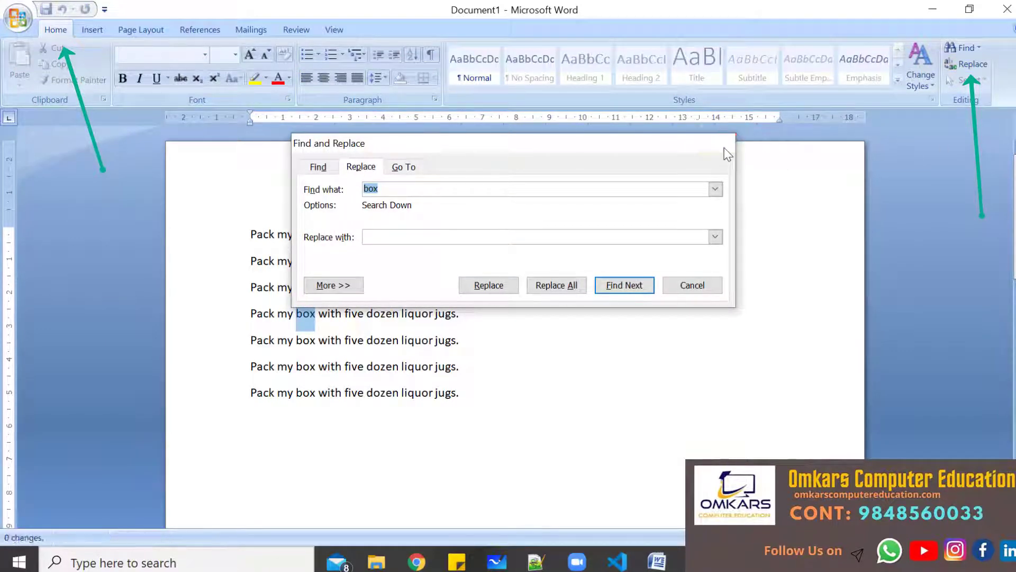
{"action": "key", "text": "ctrl+h"}
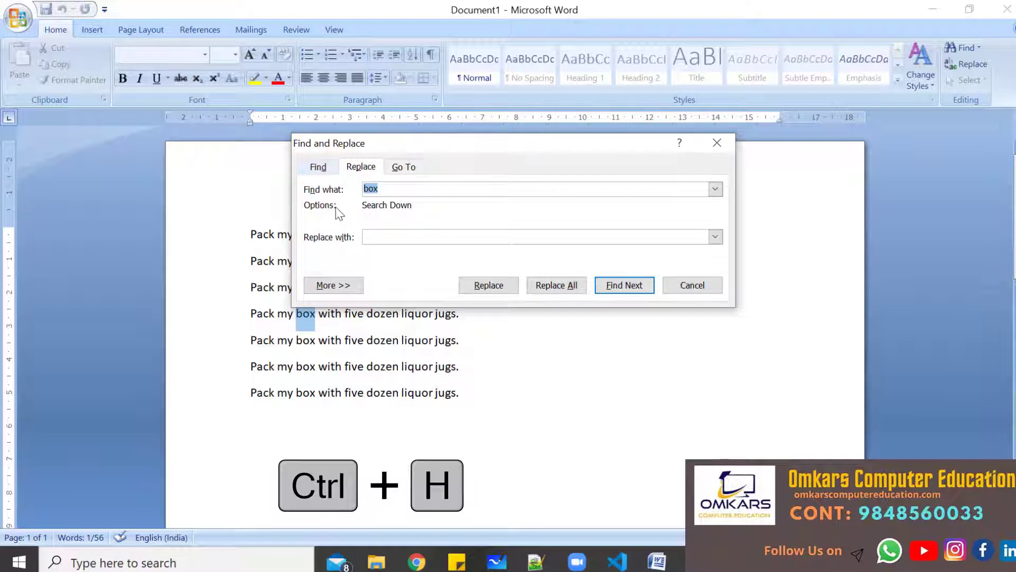
Step: Enter 'box' in Find what and 'bag' in Replace with on the Replace tab
{"action": "left_click", "coordinate": [318, 167]}
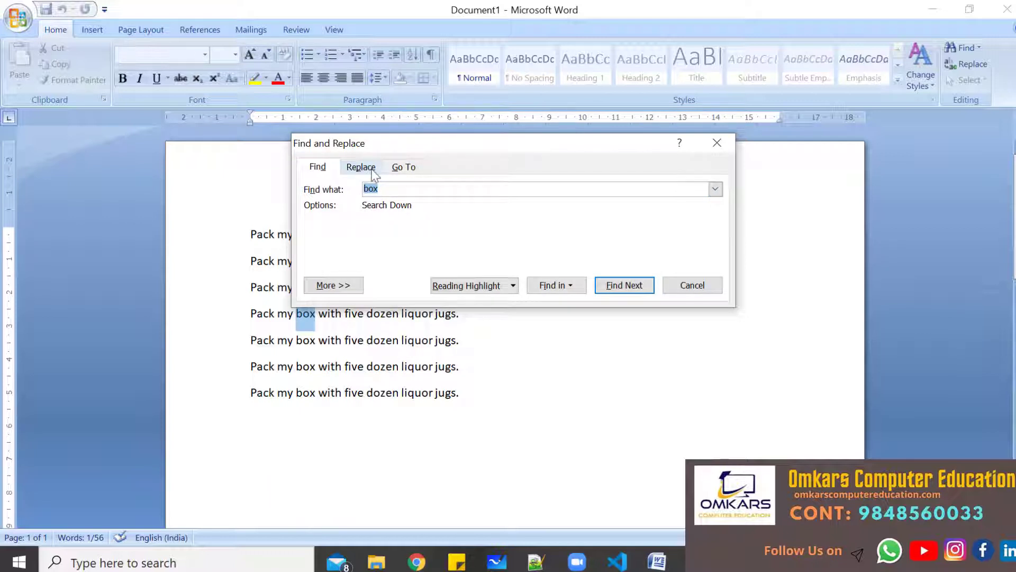
{"action": "left_click", "coordinate": [372, 170]}
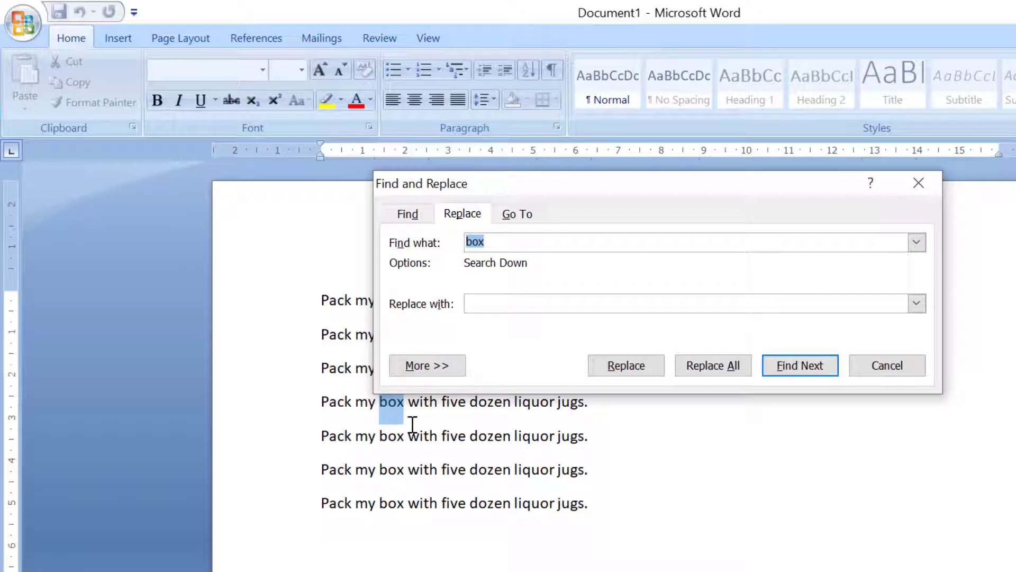
{"action": "left_click", "coordinate": [497, 243]}
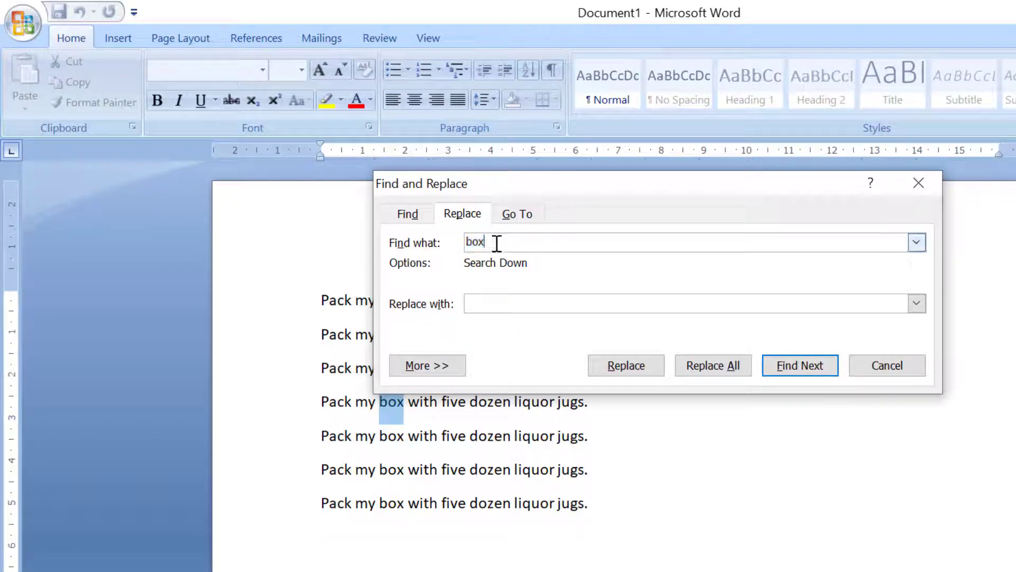
{"action": "left_click_drag", "start_coordinate": [497, 243], "coordinate": [431, 238]}
{"action": "type", "text": "bo"}
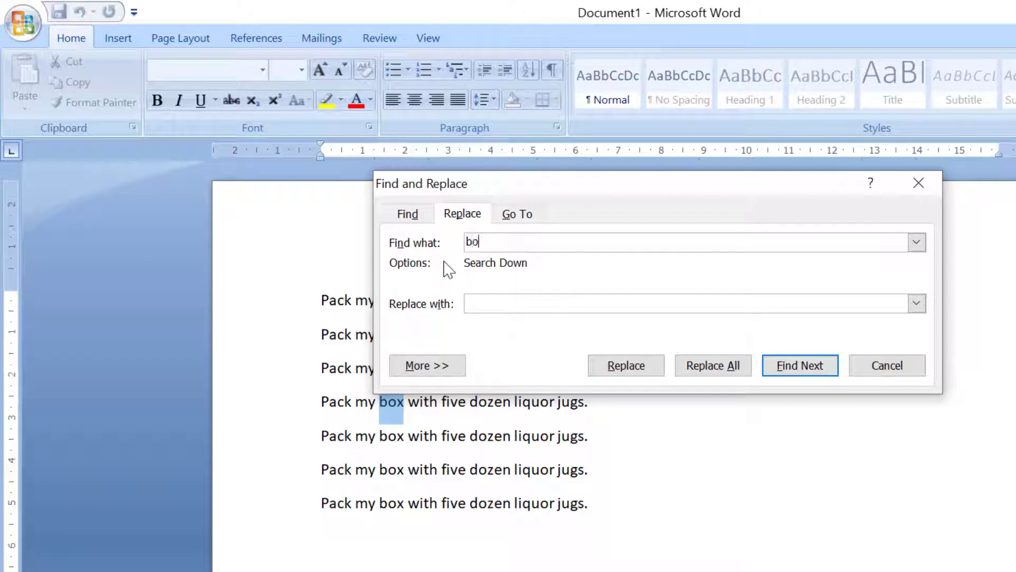
{"action": "type", "text": "x"}
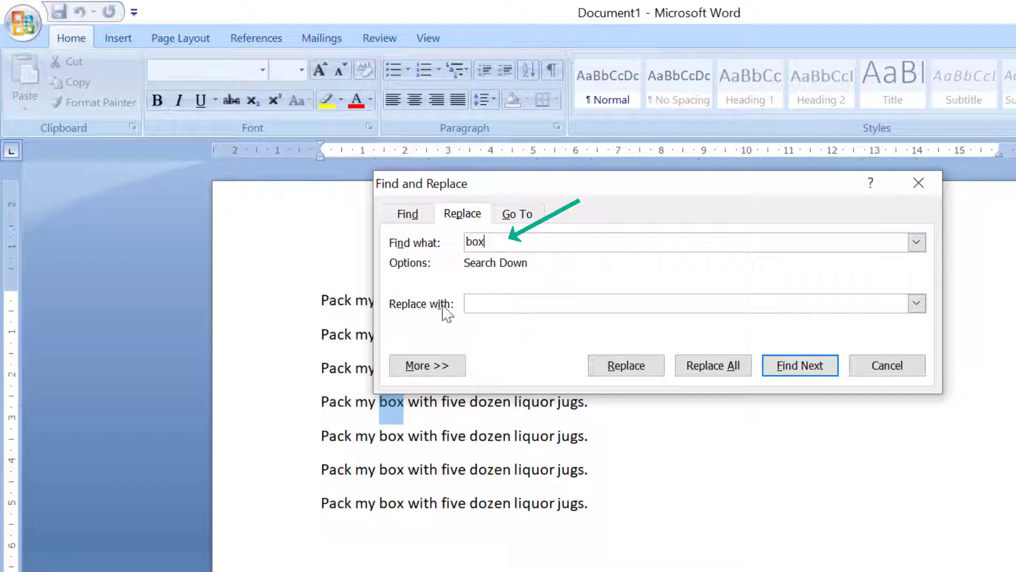
{"action": "left_click", "coordinate": [477, 303]}
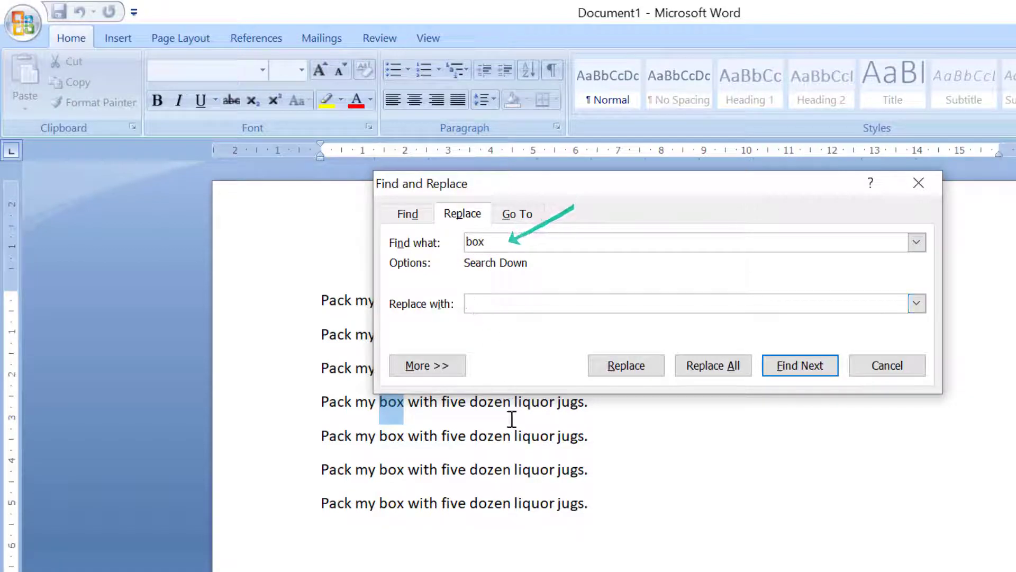
{"action": "type", "text": "ba"}
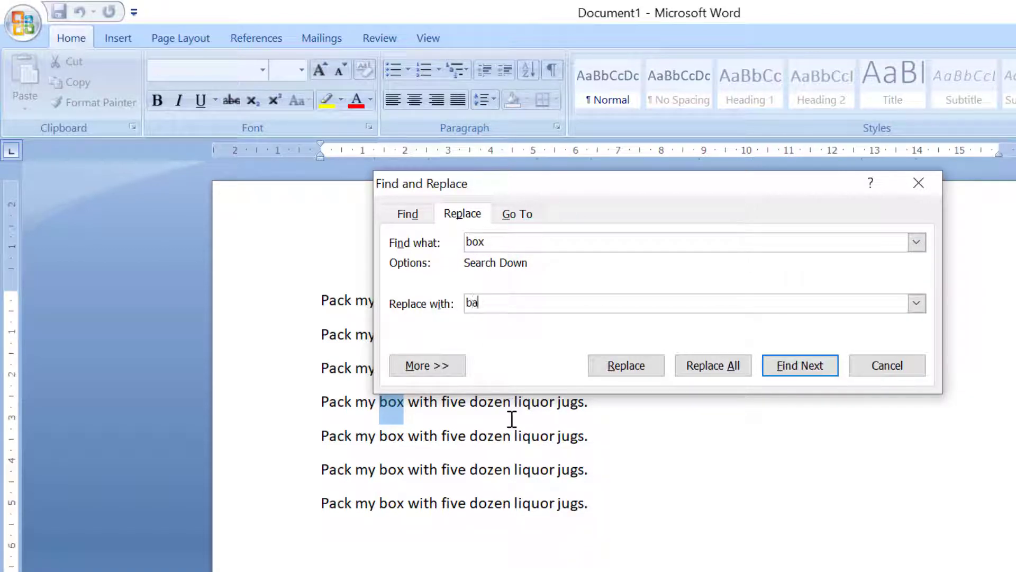
{"action": "type", "text": "g"}
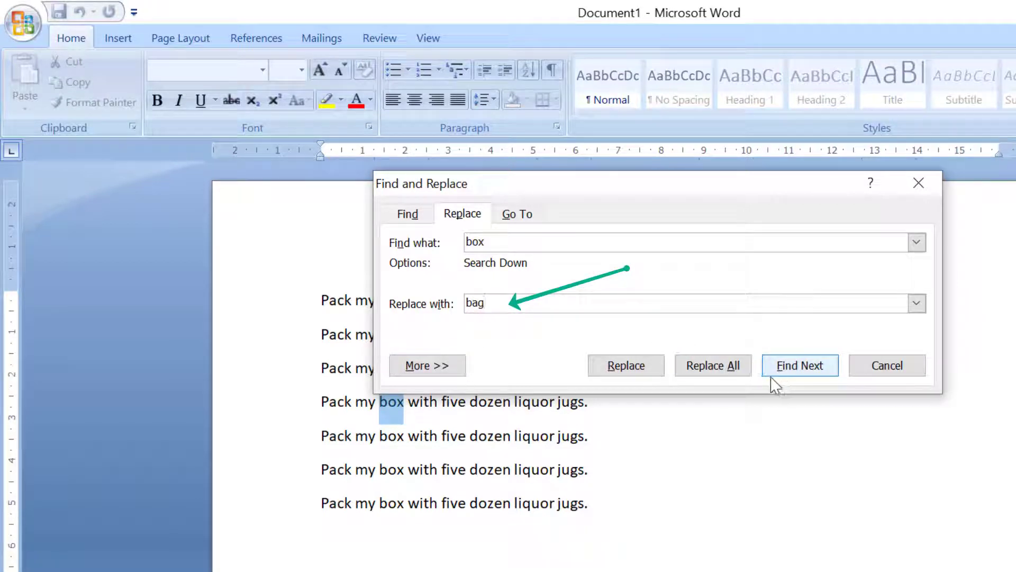
Step: Replace 'box' with 'bag' one match at a time on lines four and five
{"action": "left_click", "coordinate": [629, 369]}
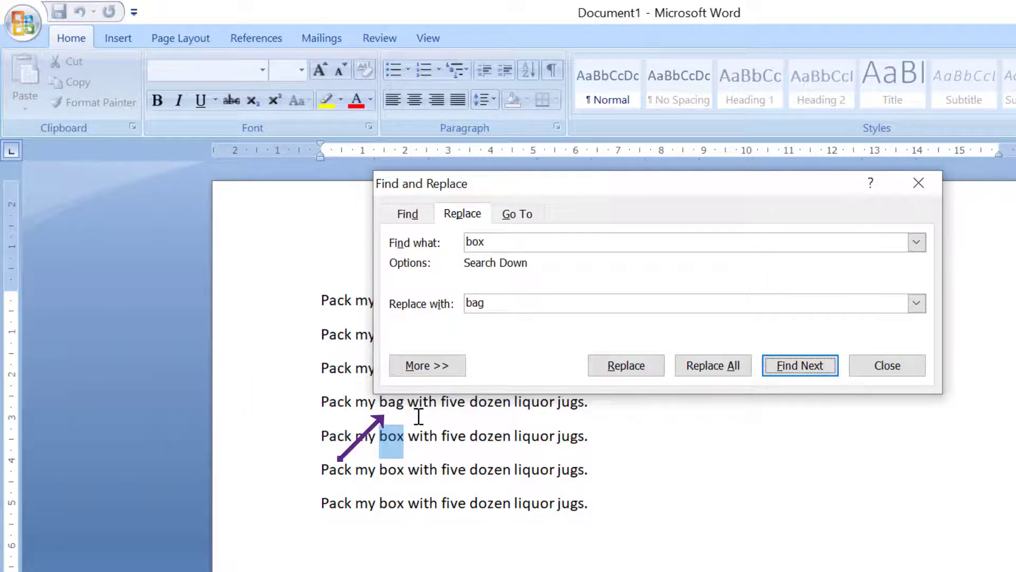
{"action": "left_click", "coordinate": [651, 376]}
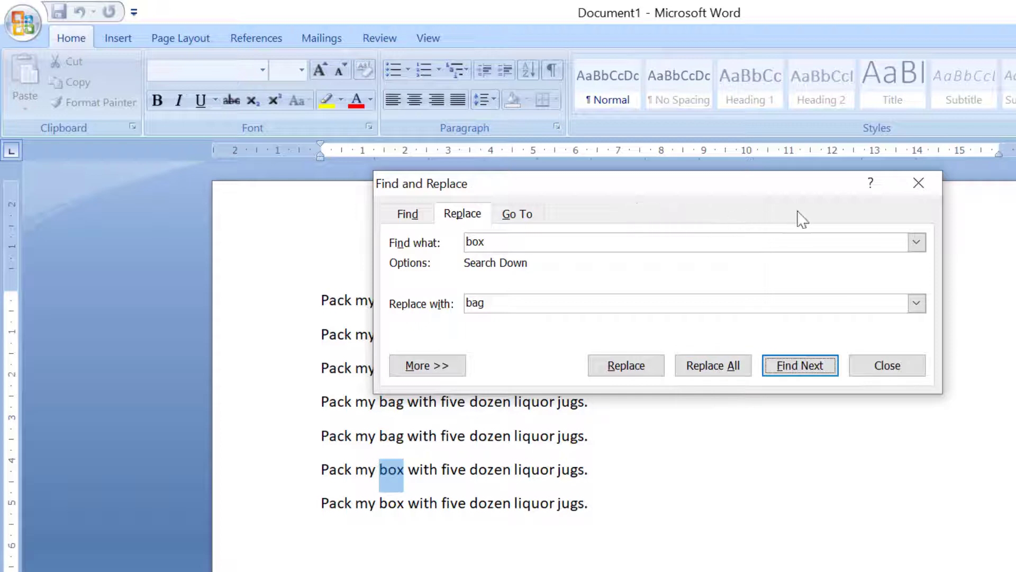
Step: Replace All remaining 'box' through document end, moving the dialog and prompt off the text
{"action": "left_click_drag", "start_coordinate": [759, 187], "coordinate": [970, 270]}
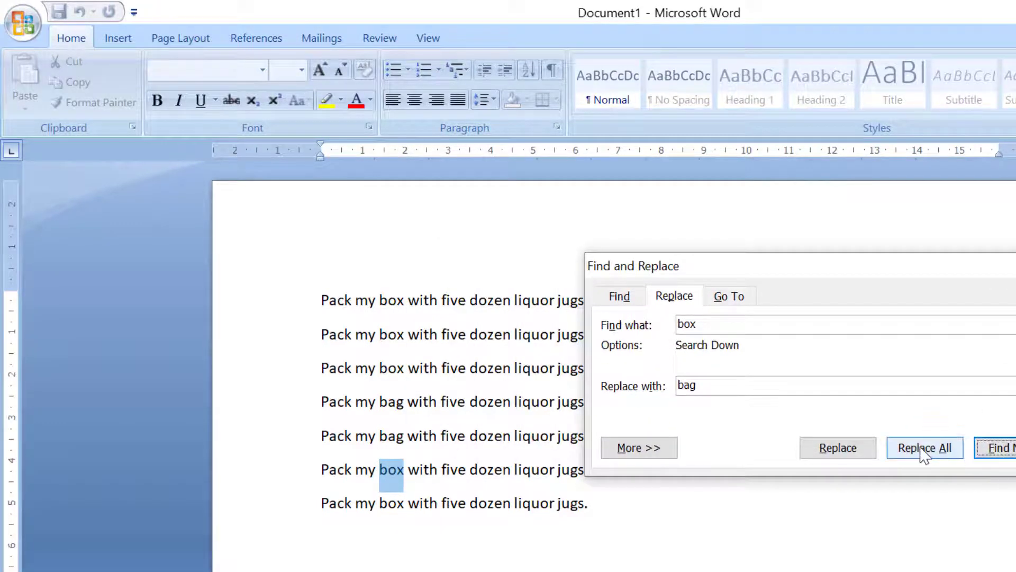
{"action": "left_click", "coordinate": [924, 448]}
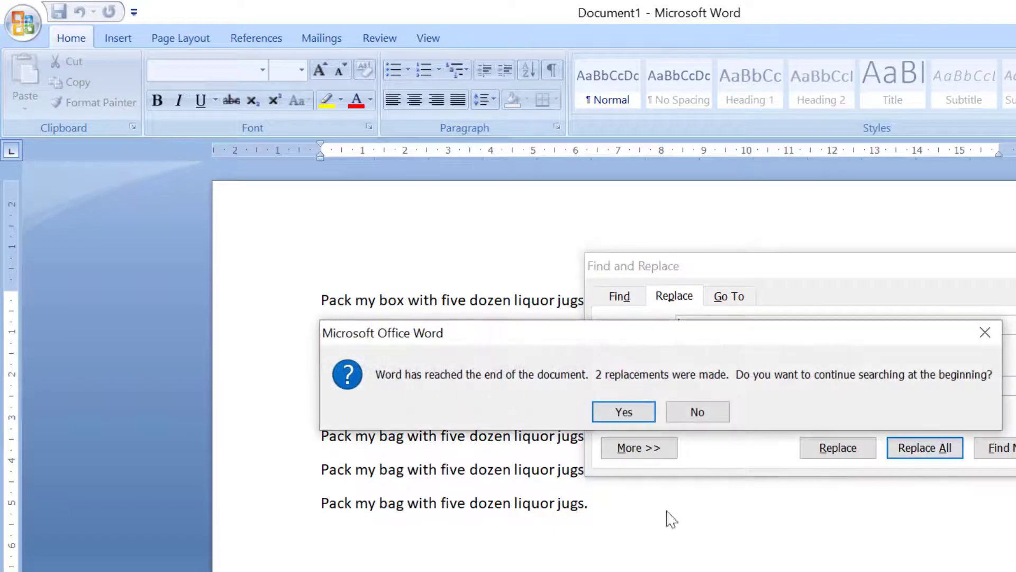
{"action": "left_click_drag", "start_coordinate": [482, 332], "coordinate": [502, 543]}
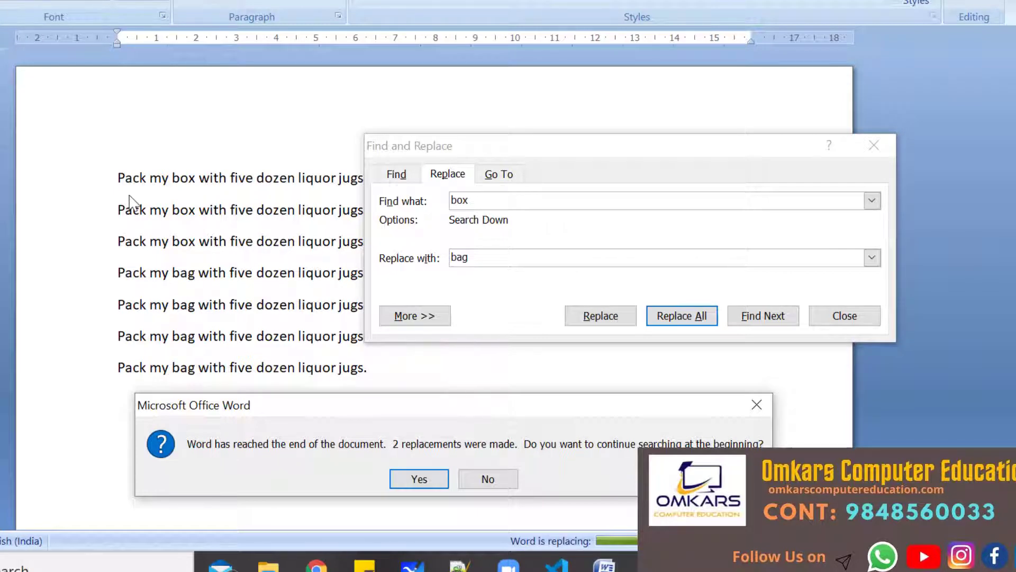
Step: Continue replacing from the document start so all seven lines read 'bag', then dismiss the 5-replacements message
{"action": "left_click", "coordinate": [418, 479]}
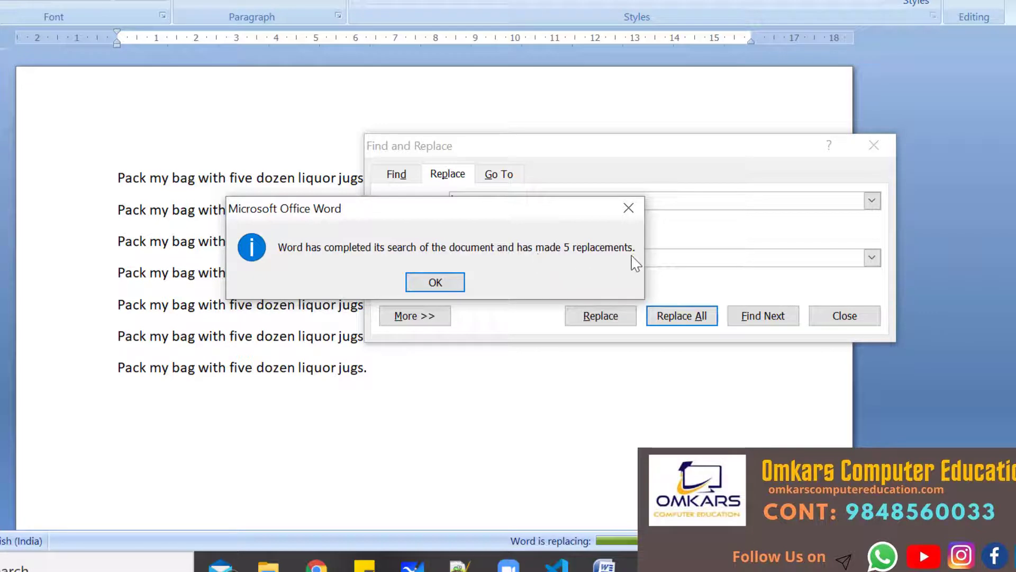
{"action": "left_click_drag", "start_coordinate": [499, 207], "coordinate": [636, 229]}
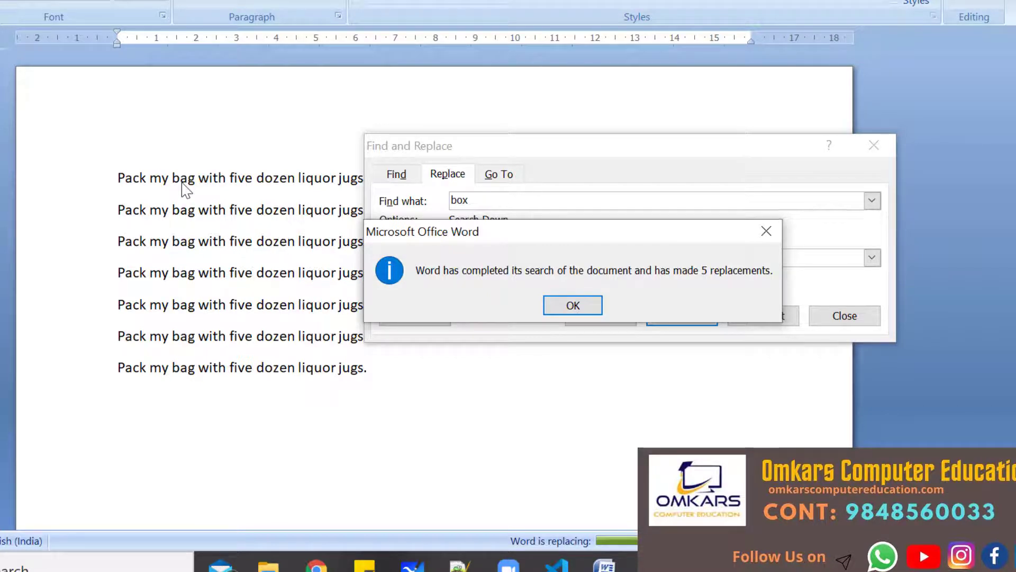
{"action": "left_click", "coordinate": [570, 309]}
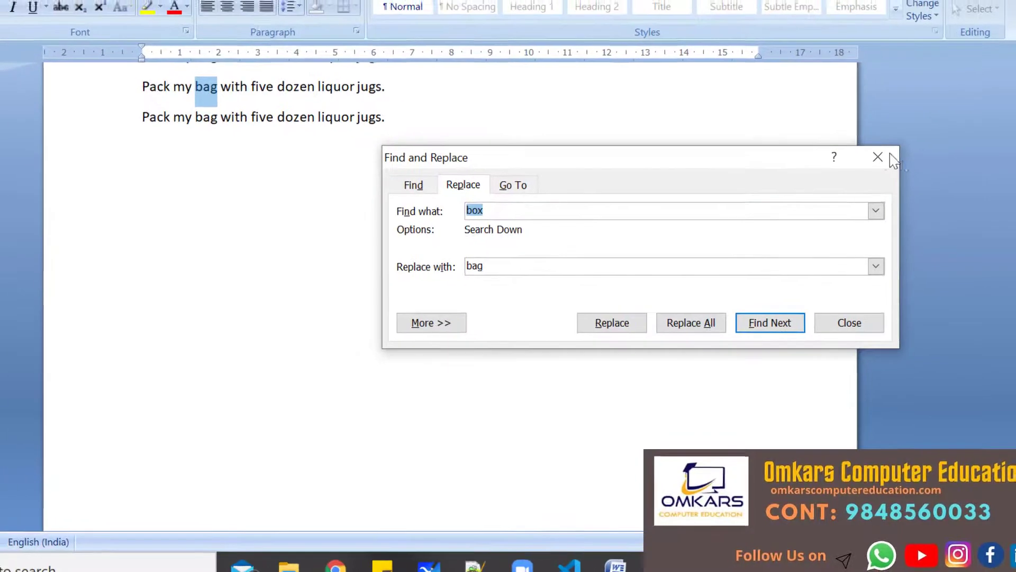
Step: Reopen Find and Replace on its Replace tab from the Editing group, showing 'bag' in both fields
{"action": "left_click", "coordinate": [874, 145]}
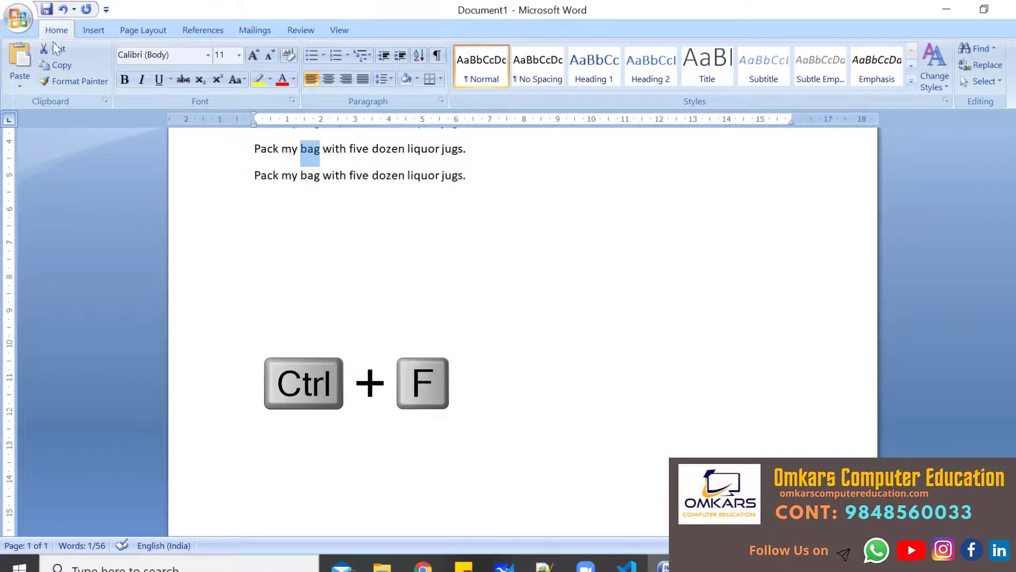
{"action": "left_click", "coordinate": [993, 49]}
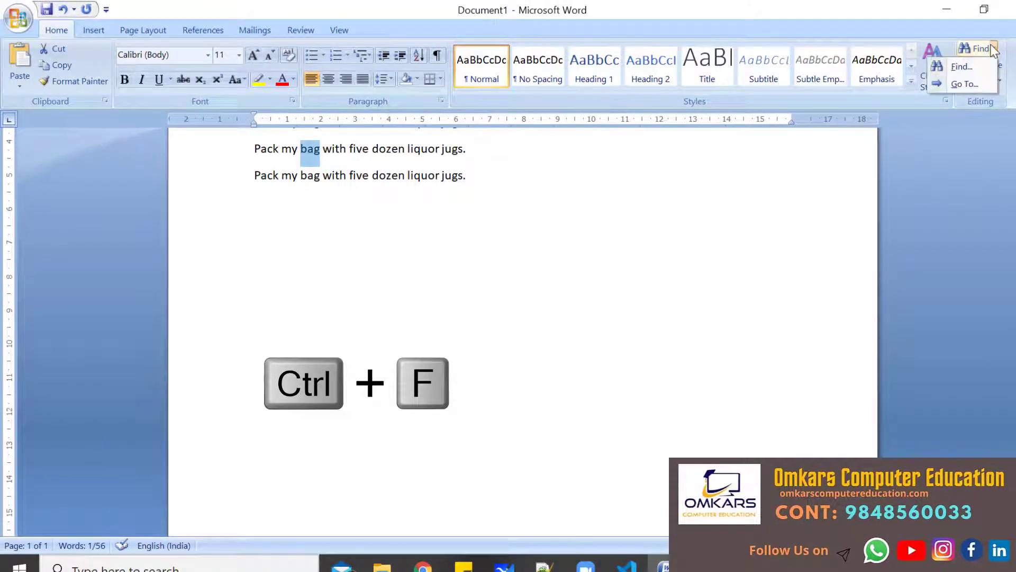
{"action": "left_click", "coordinate": [974, 68]}
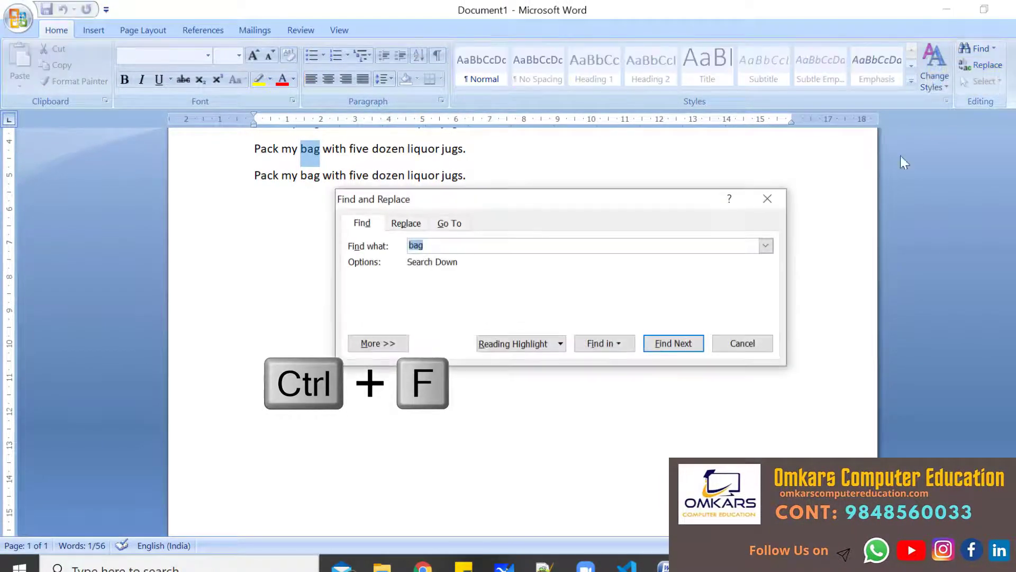
{"action": "left_click", "coordinate": [767, 199]}
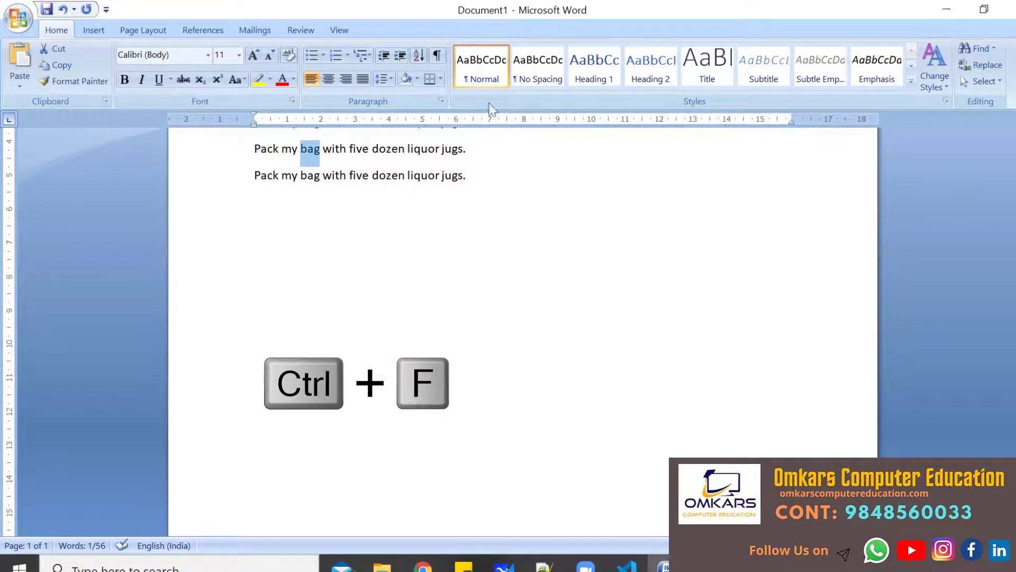
{"action": "left_click", "coordinate": [988, 66]}
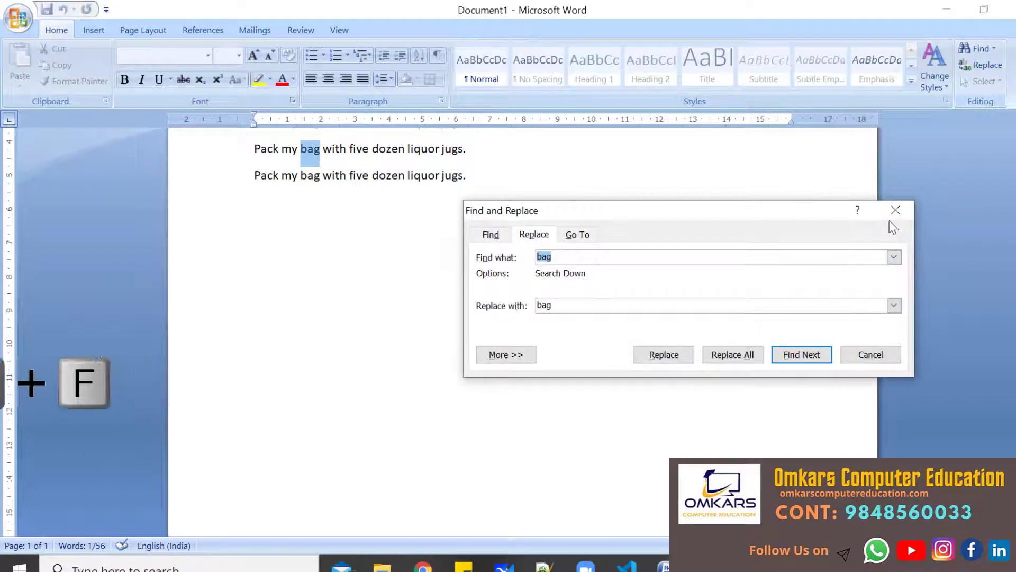
Step: Reopen Find and Replace, switch between its Find and Replace tabs, close it, then go back one Instagram story
{"action": "key", "text": "Escape"}
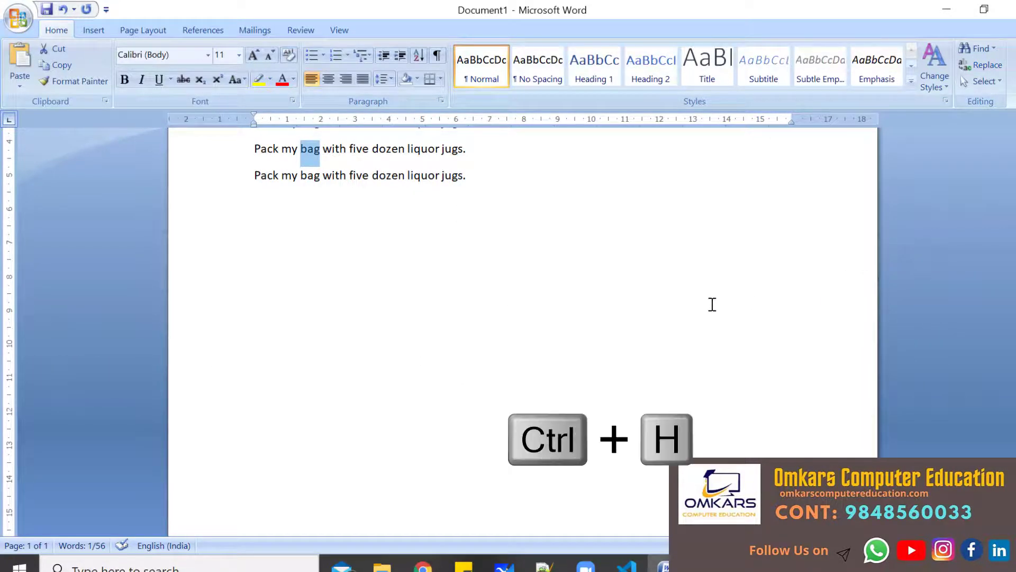
{"action": "key", "text": "ctrl+h"}
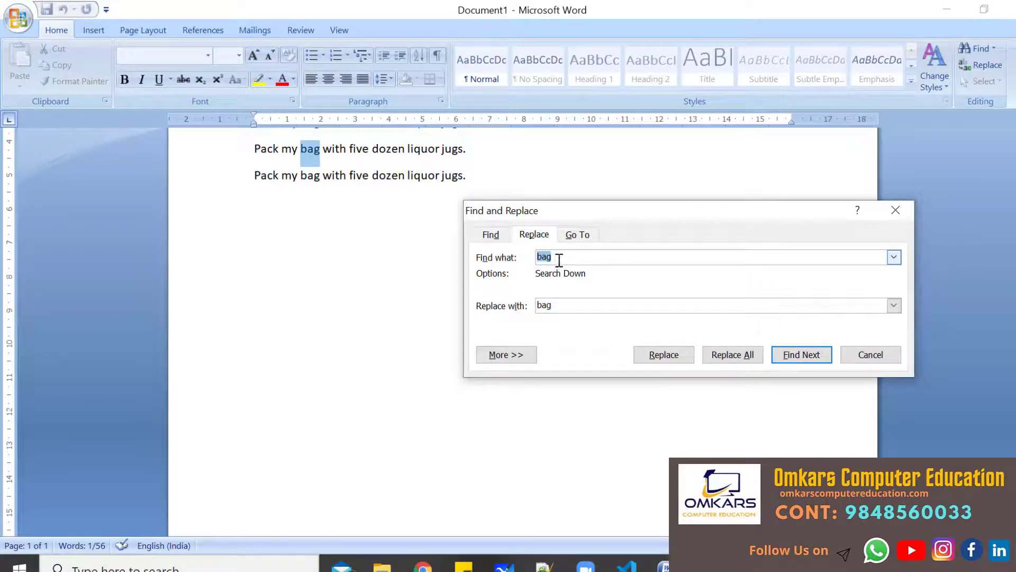
{"action": "left_click", "coordinate": [494, 236]}
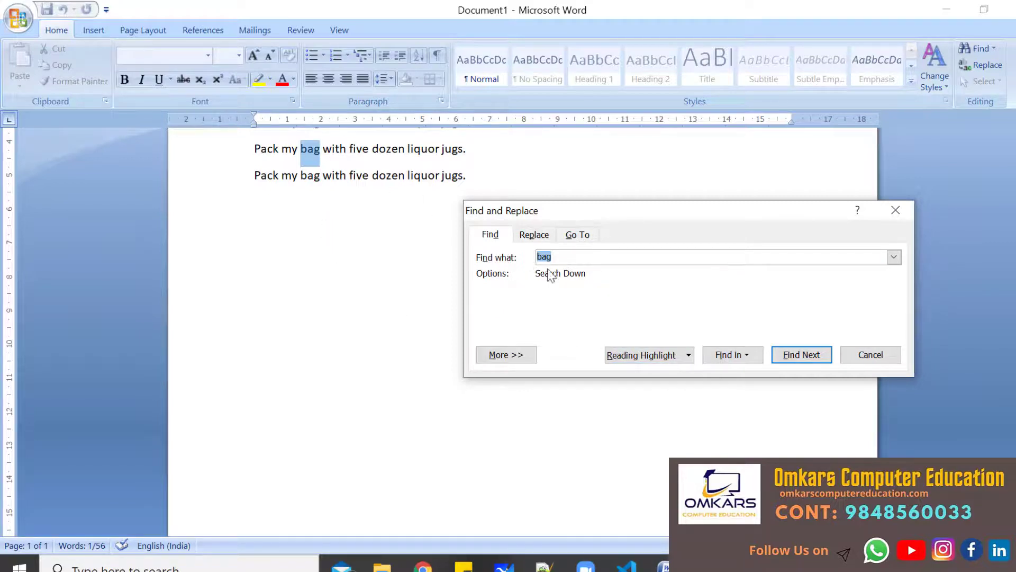
{"action": "left_click", "coordinate": [537, 237]}
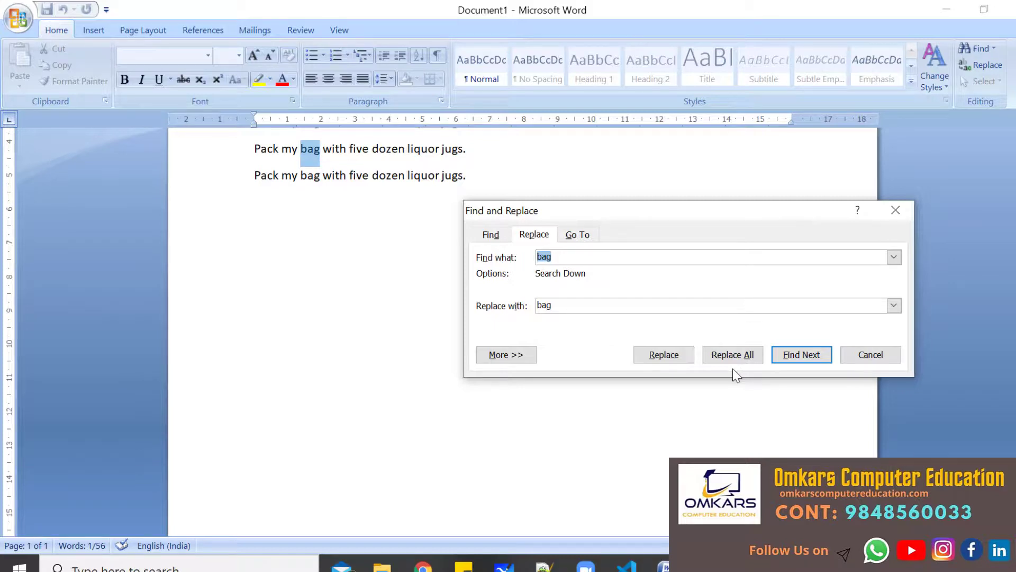
{"action": "left_click", "coordinate": [895, 210]}
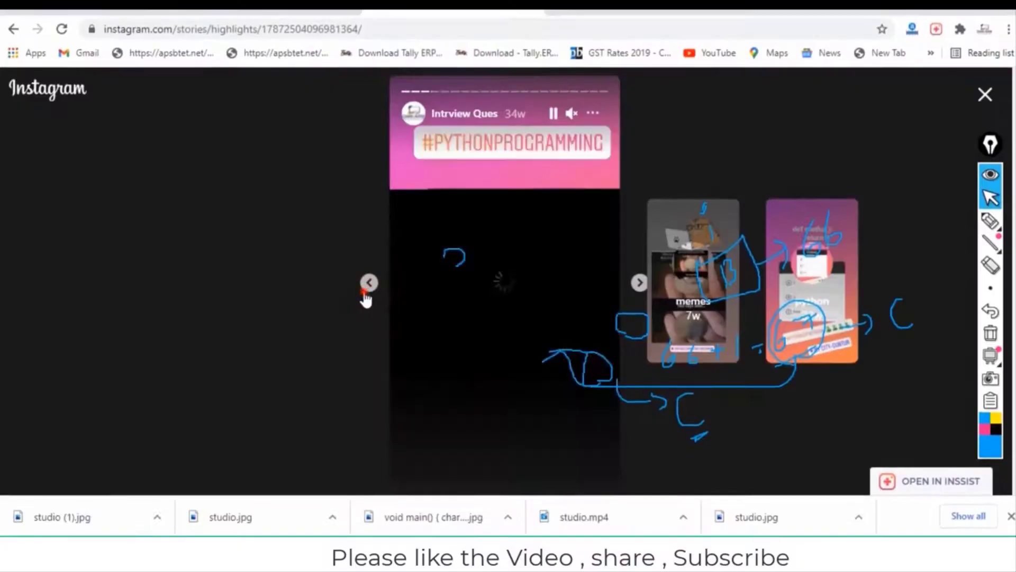
{"action": "left_click", "coordinate": [366, 289]}
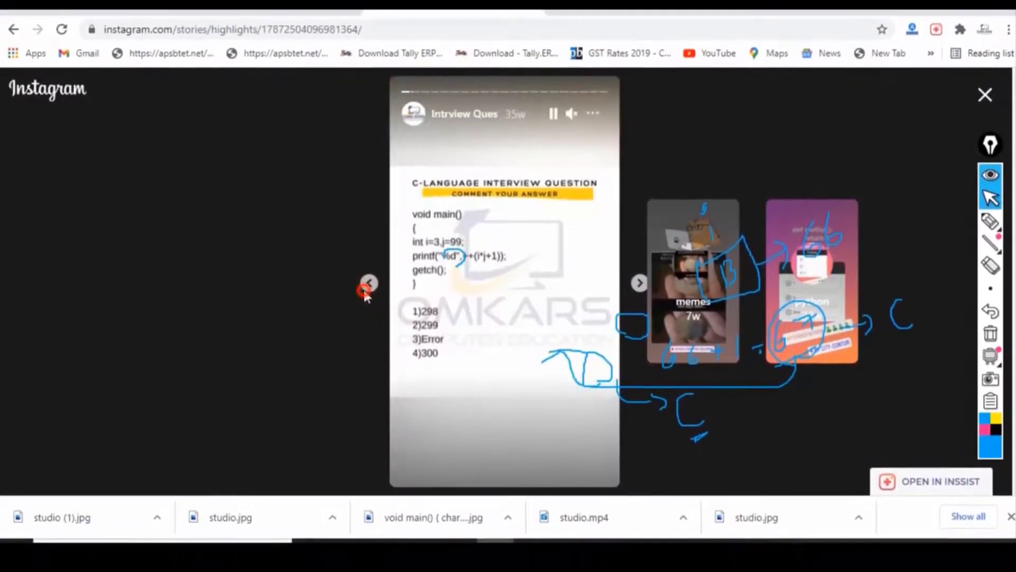
Step: Exit the story viewer to the institute's profile, scroll to its header, and select the username
{"action": "left_click", "coordinate": [365, 290]}
{"action": "left_click", "coordinate": [363, 286]}
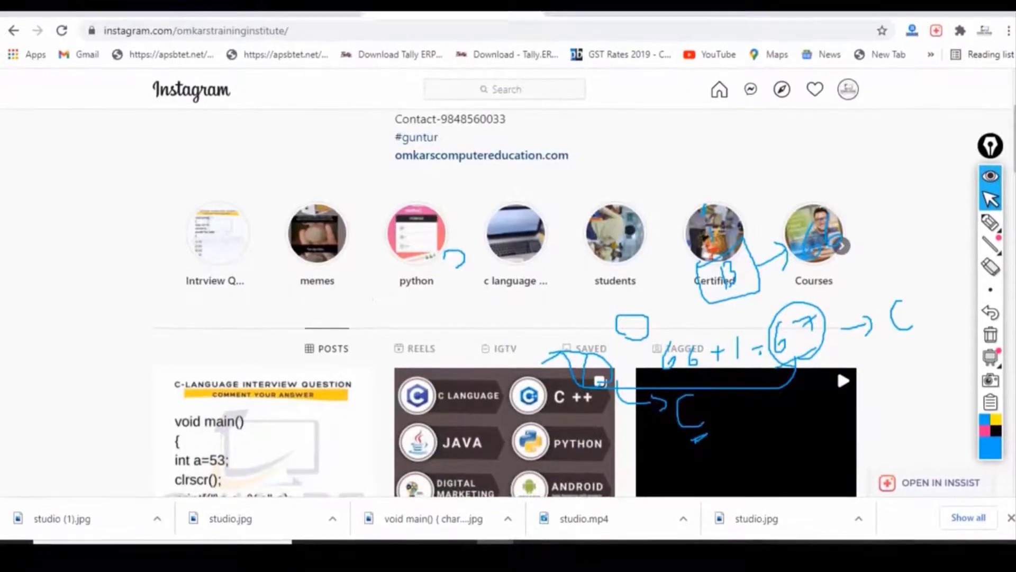
{"action": "scroll", "coordinate": [243, 249], "scroll_direction": "up", "scroll_amount": 3}
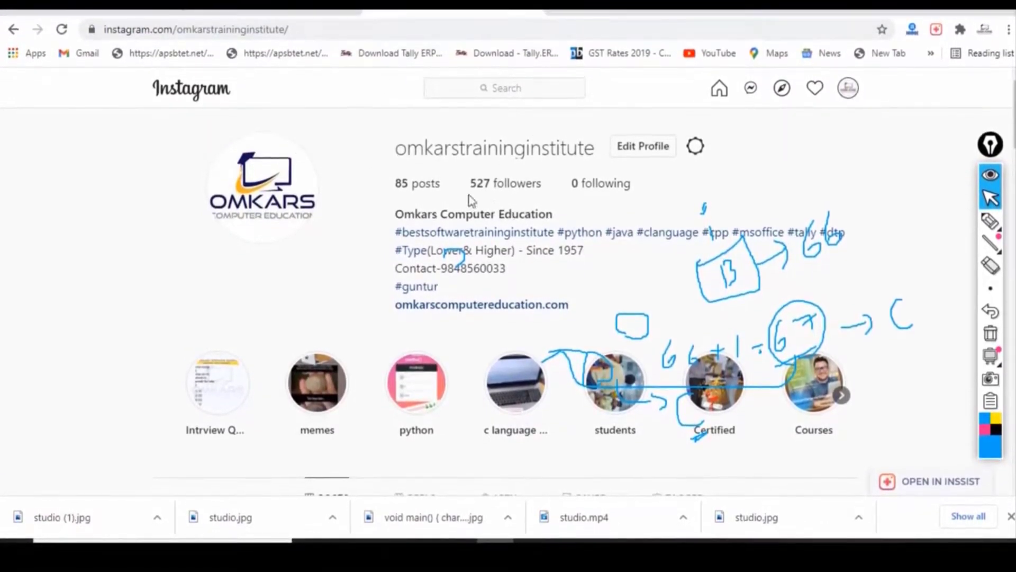
{"action": "left_click_drag", "start_coordinate": [394, 148], "coordinate": [600, 159]}
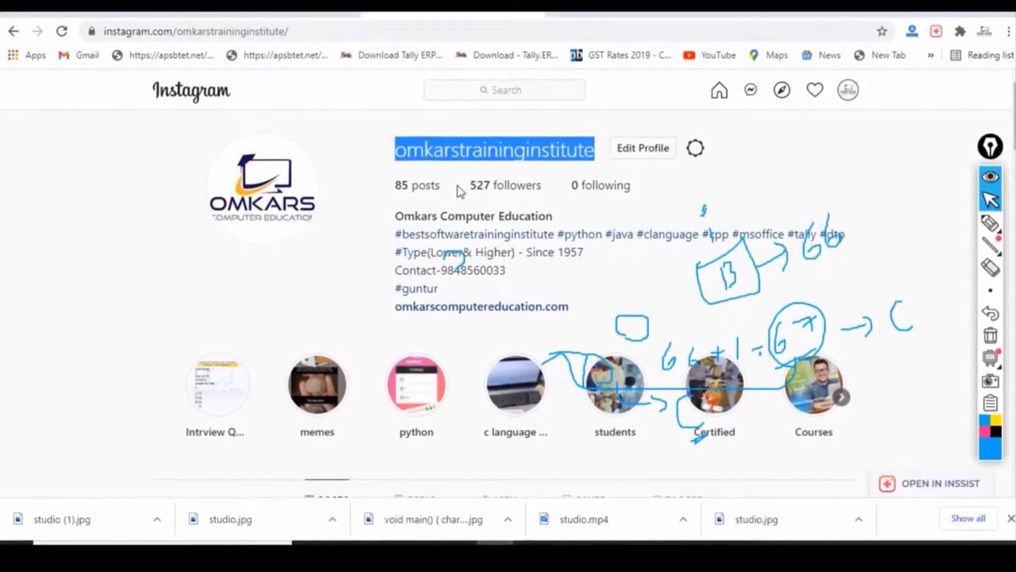